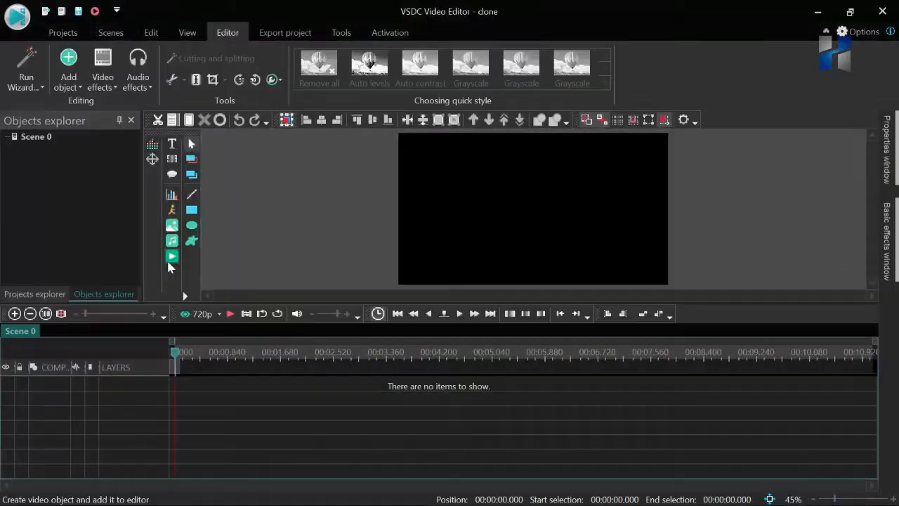
Import the video files clone new1 and clone new2 from the Videos folder into the scene
left_click(103, 76)
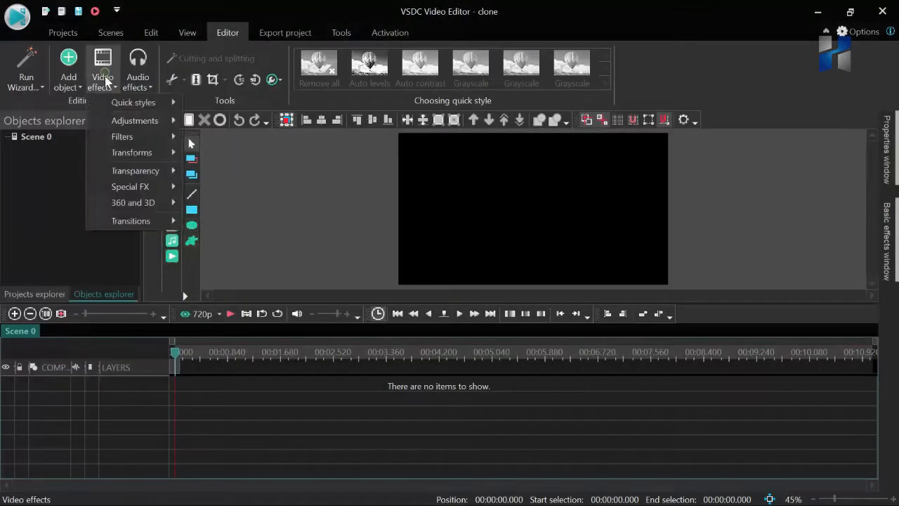
left_click(71, 65)
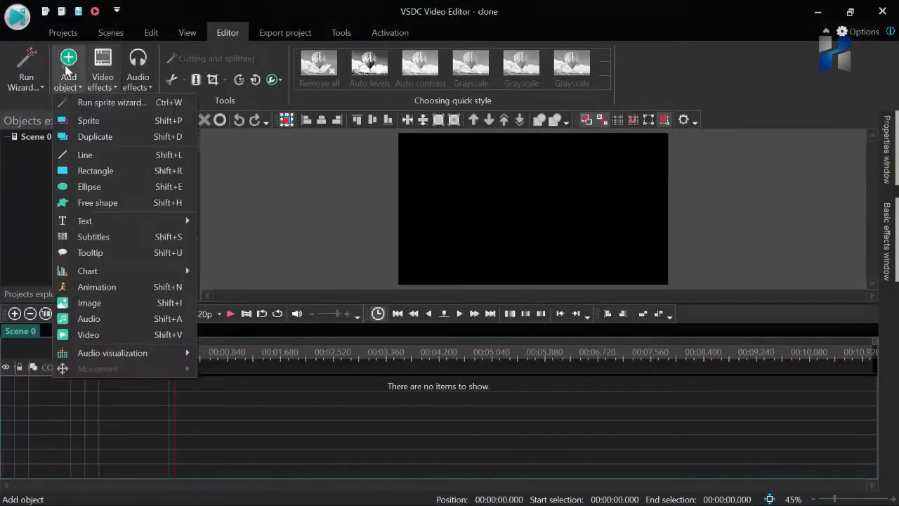
left_click(95, 339)
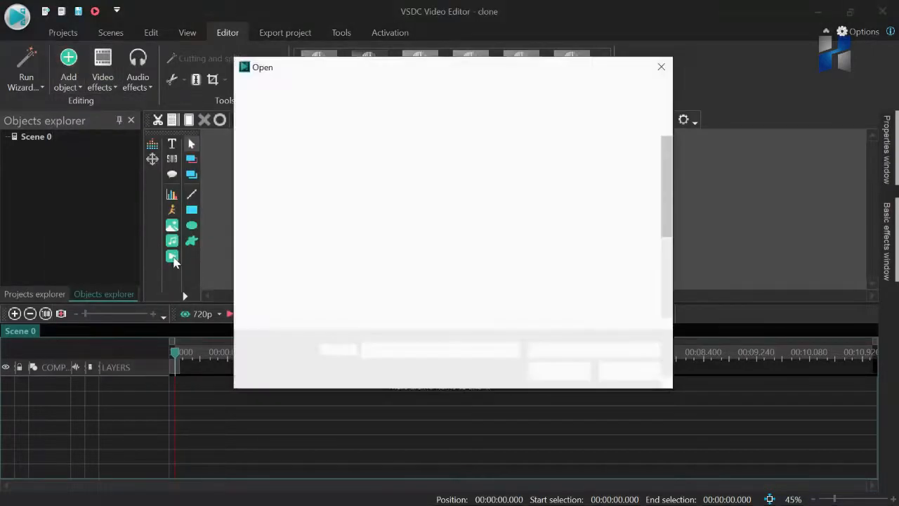
scroll(458, 185, "down", 2)
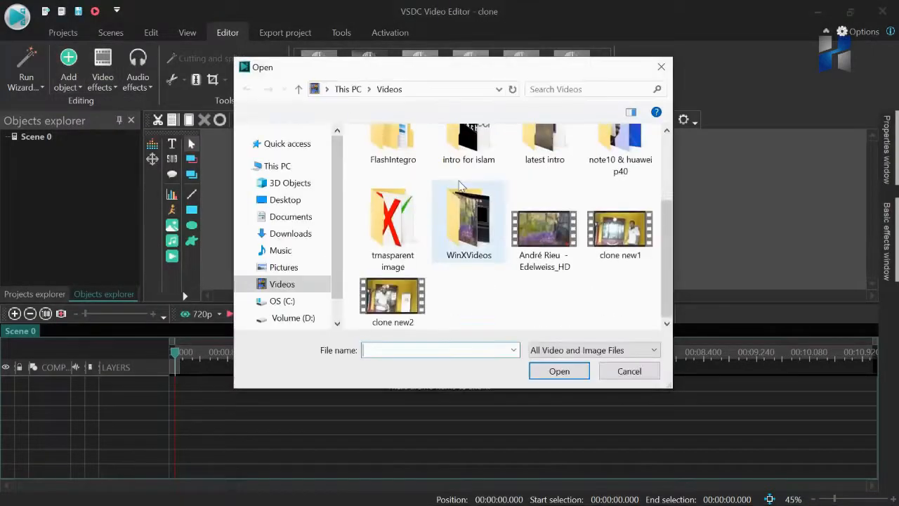
left_click(391, 307)
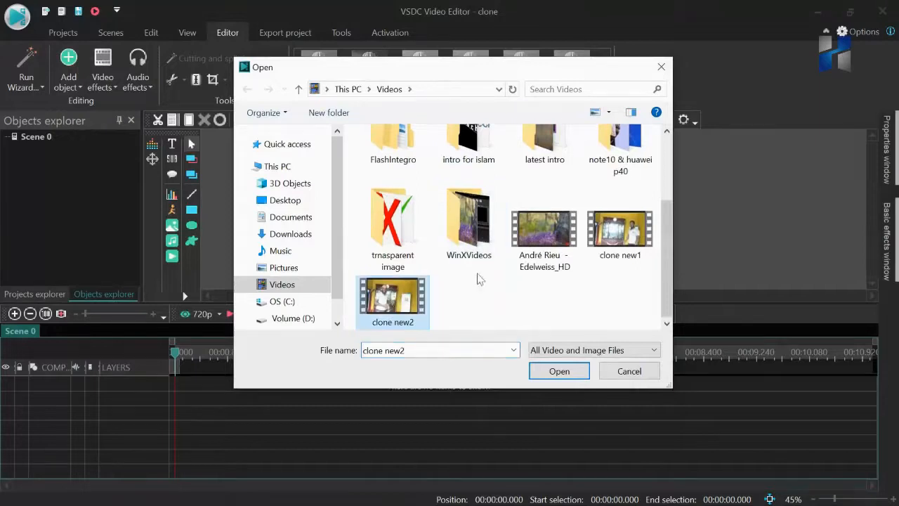
left_click(616, 243, "ctrl")
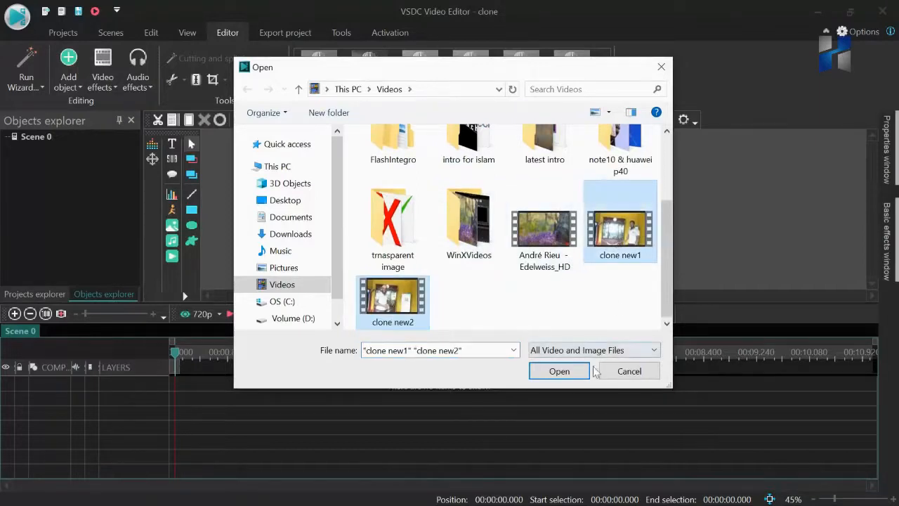
left_click(567, 367)
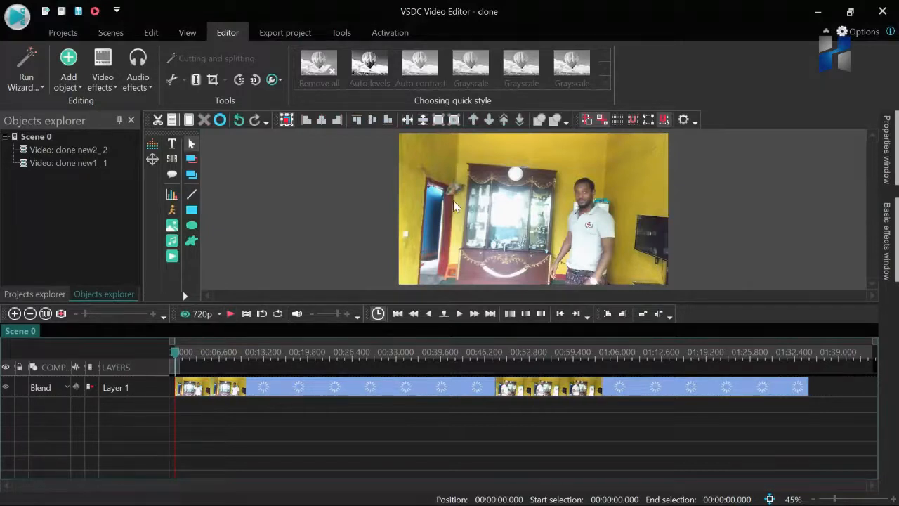
Check both clips on the timeline and move clone new2 to its own layer below clone new1, starting at zero
left_click(359, 364)
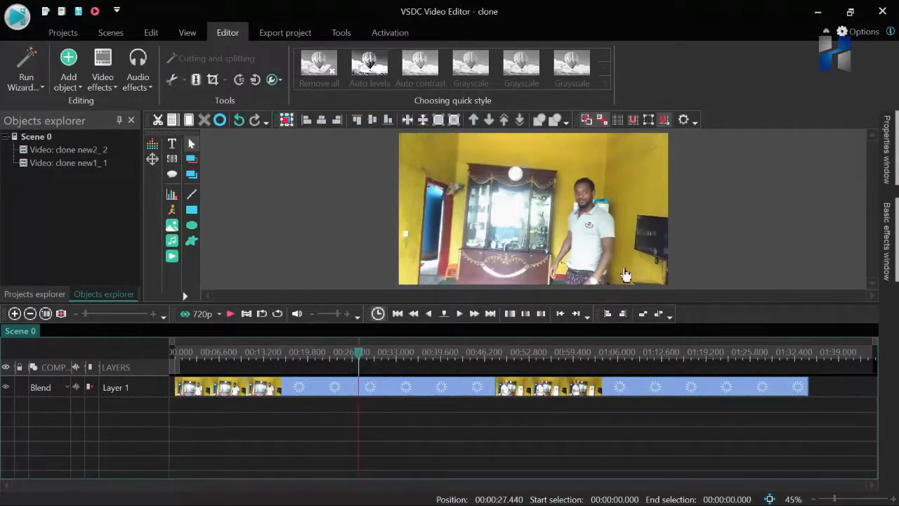
left_click(653, 359)
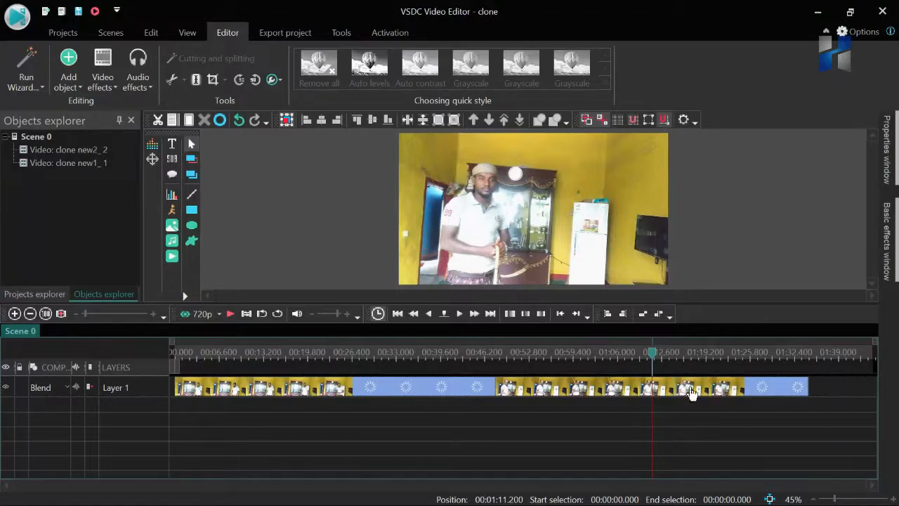
mouse_move(692, 392)
left_mouse_down()
mouse_move(556, 445)
mouse_move(240, 439)
left_mouse_up()
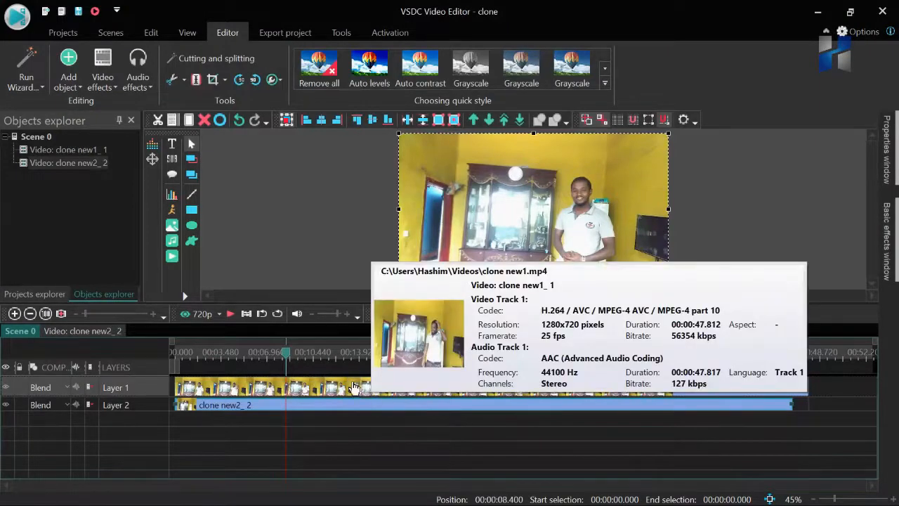
Inside the clone new1 clip, draw a rectangle about 669 × 733 px over the frame's right half, lasting the whole parent duration
double_click(351, 391)
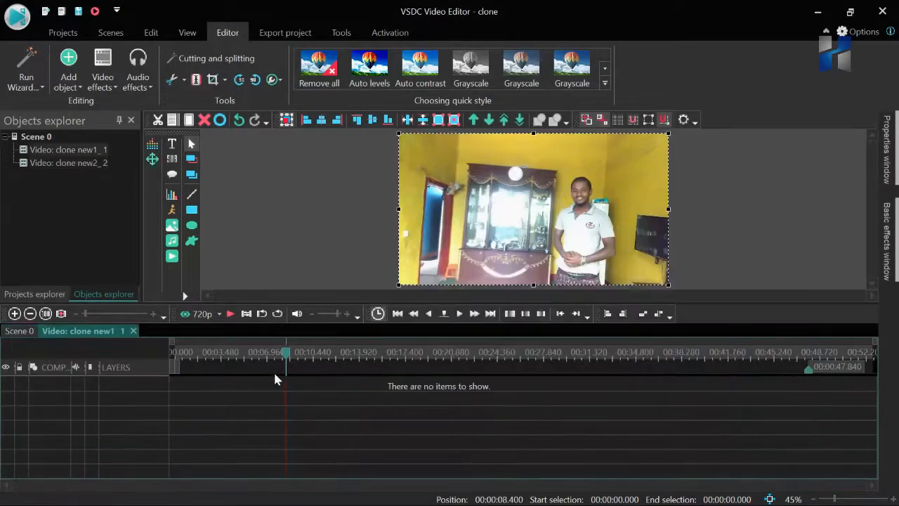
left_click(191, 212)
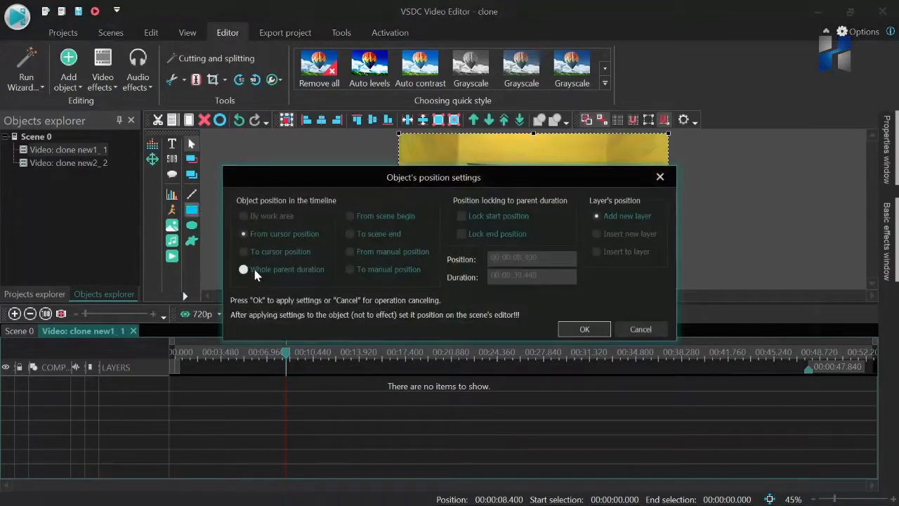
left_click(254, 270)
left_click(589, 329)
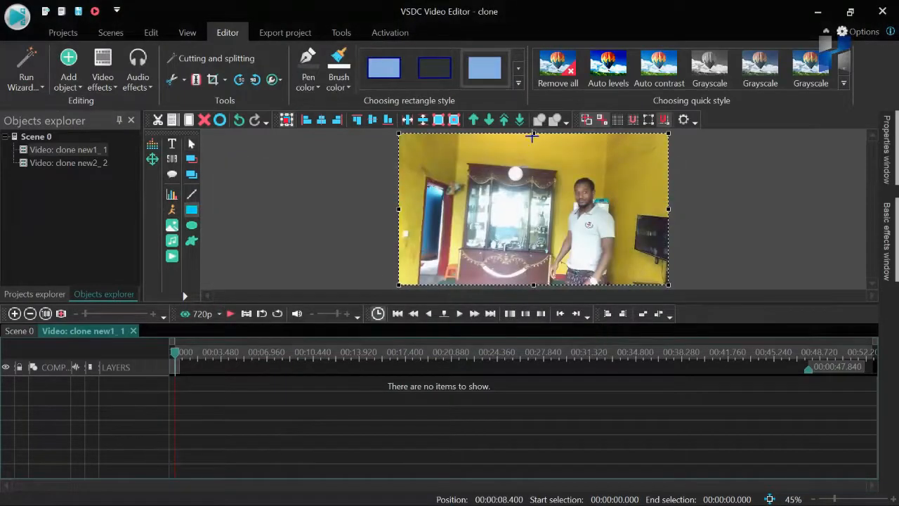
mouse_move(534, 133)
left_mouse_down()
mouse_move(536, 274)
mouse_move(674, 287)
left_mouse_up()
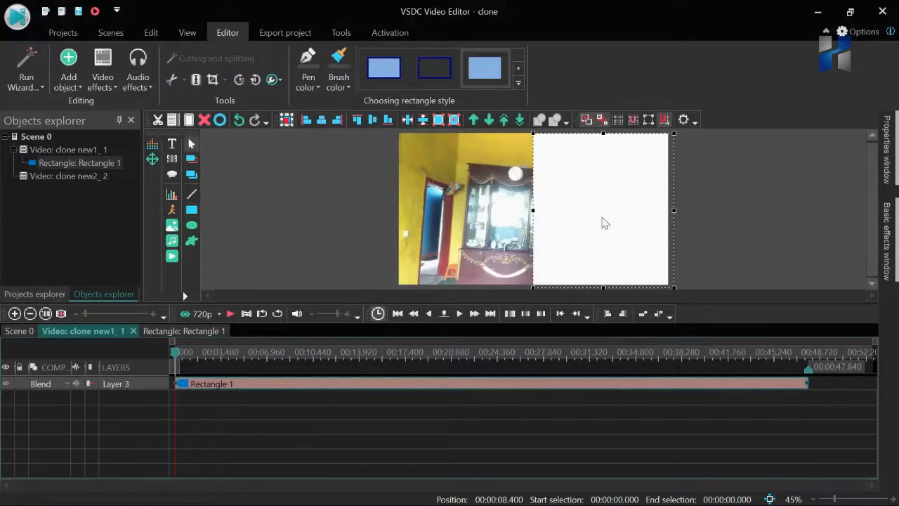
Change the rectangle's brush color to black (#000000)
left_click(888, 150)
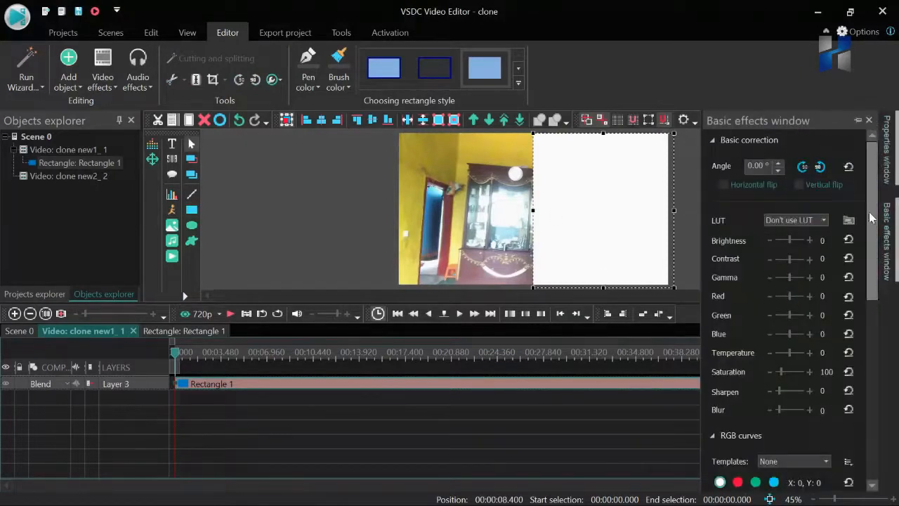
scroll(851, 295, "down", 3)
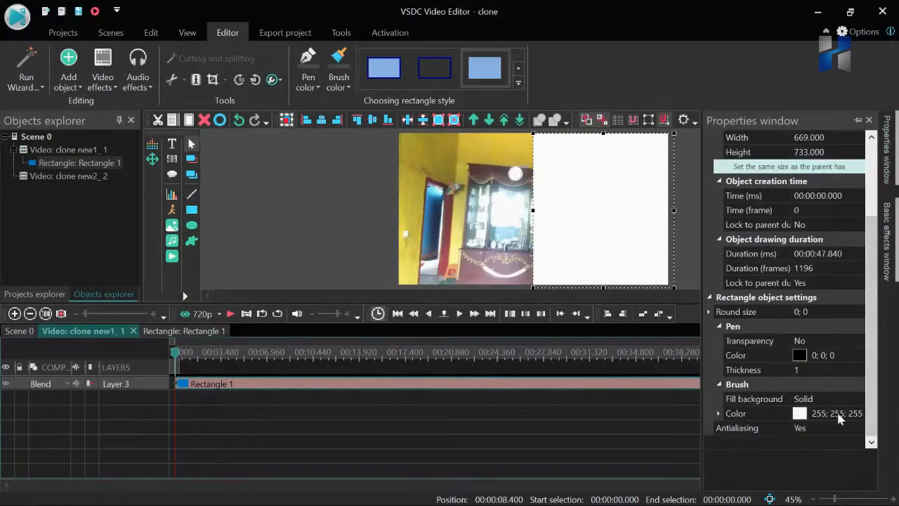
left_click(861, 414)
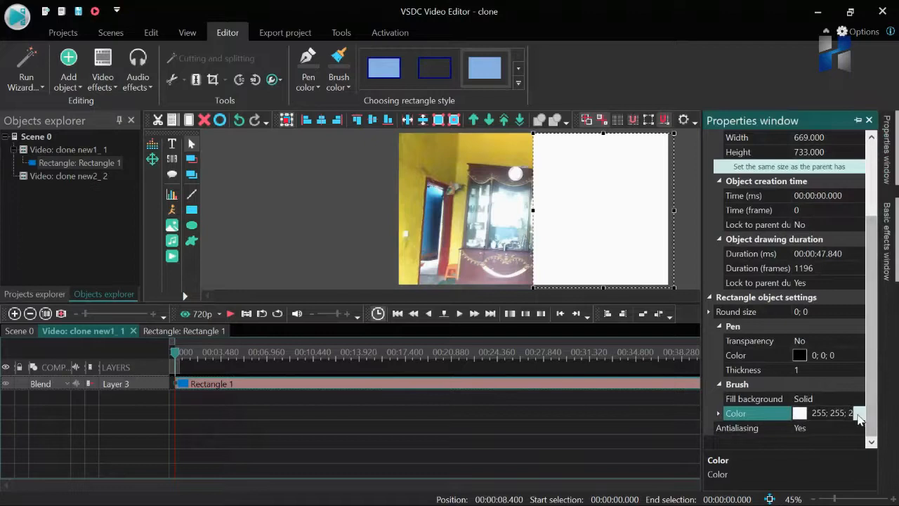
left_click(860, 414)
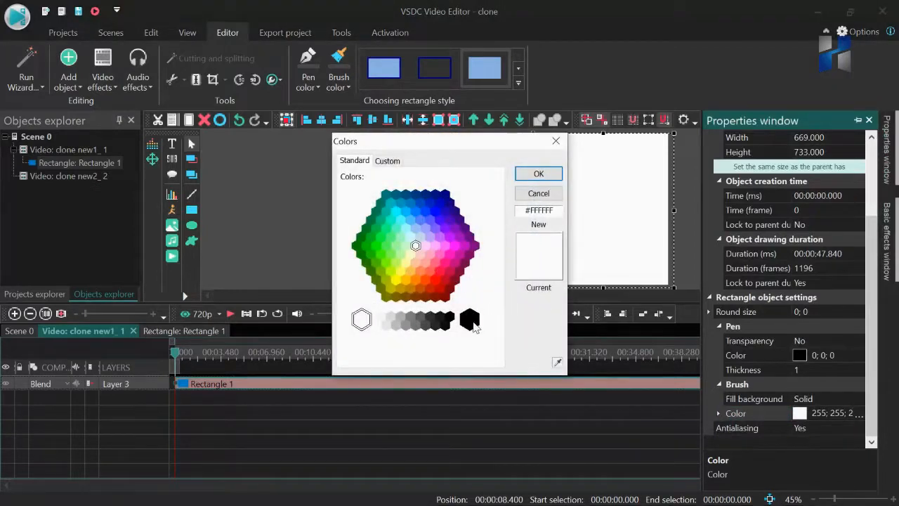
left_click(472, 322)
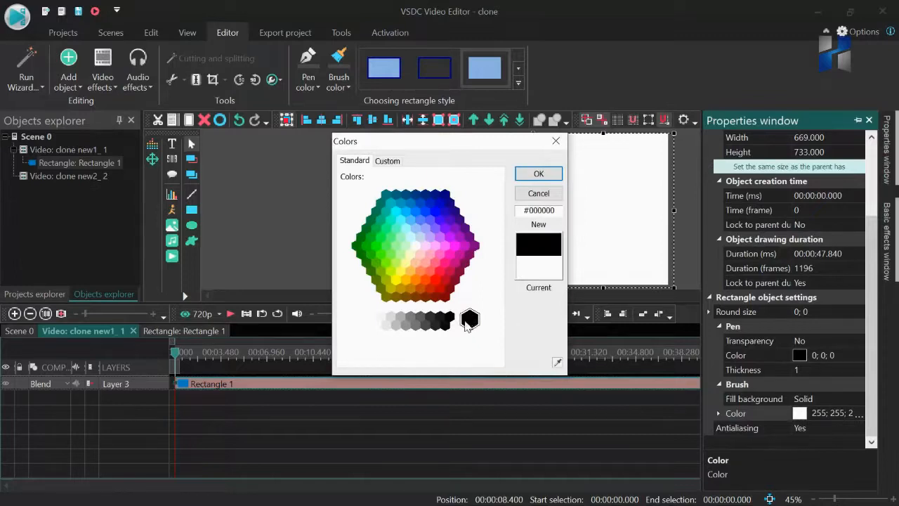
left_click(533, 175)
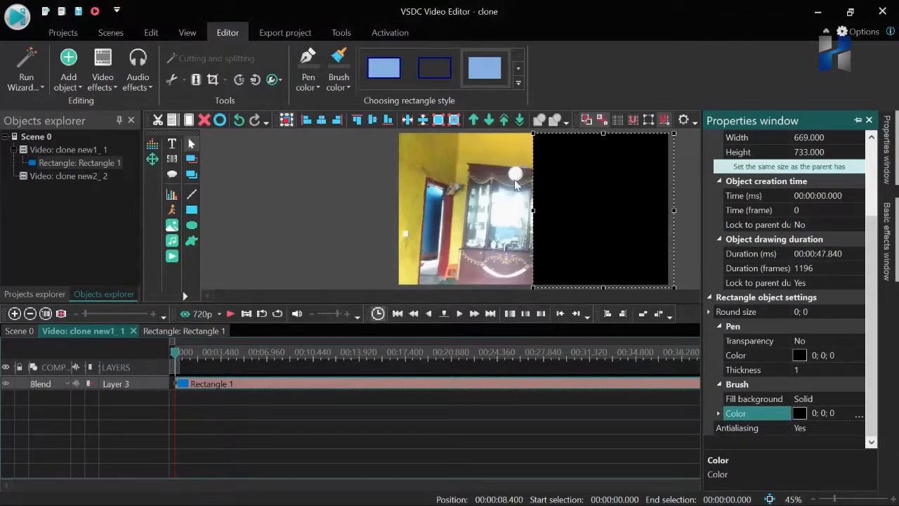
Apply a Gaussian blur effect to the selected rectangle for the whole parent duration
left_click(100, 77)
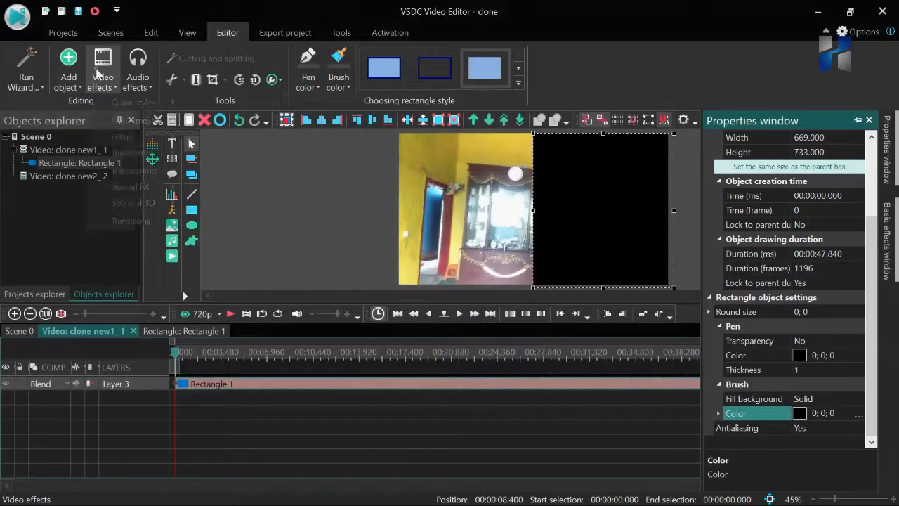
mouse_move(141, 137)
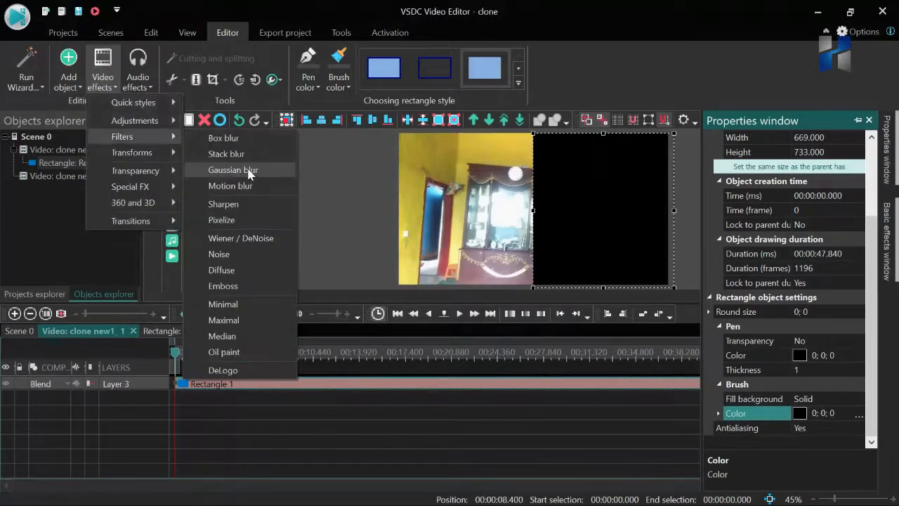
left_click(232, 170)
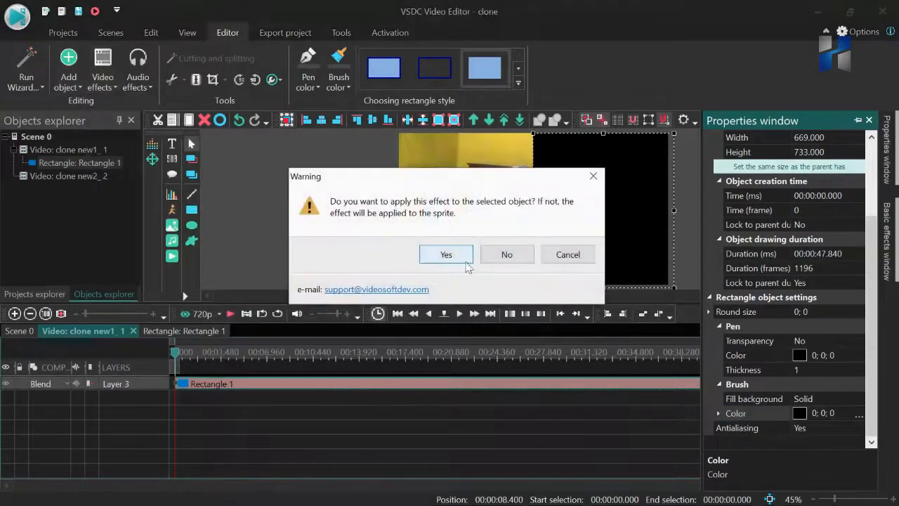
left_click(447, 255)
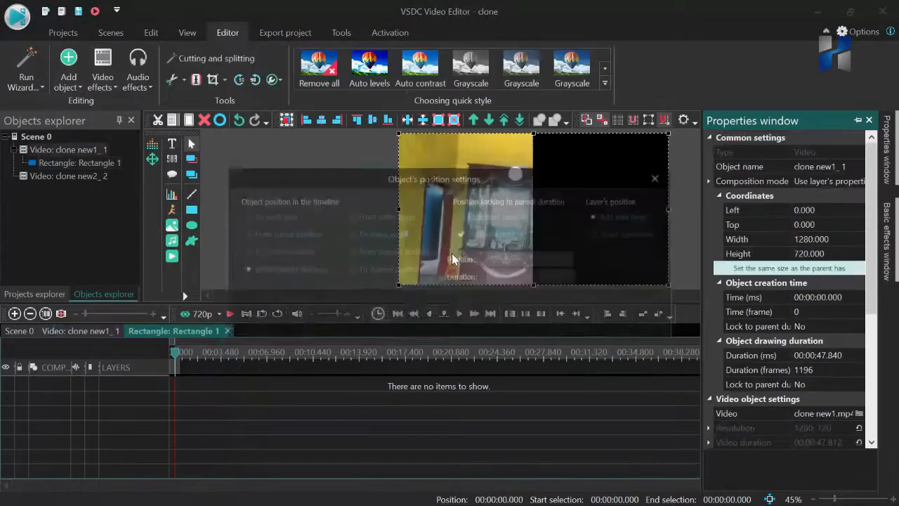
left_click(583, 329)
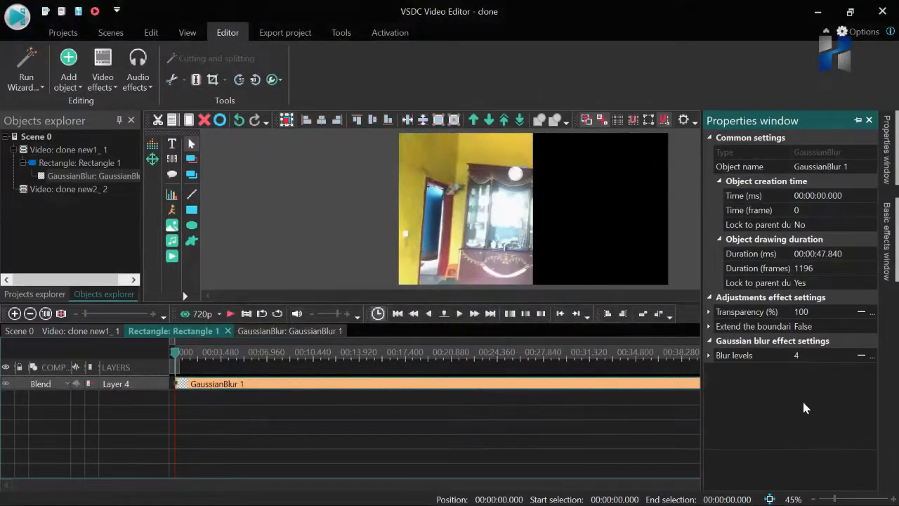
Set the Gaussian blur's Extend the boundaries option to True
left_click(441, 386)
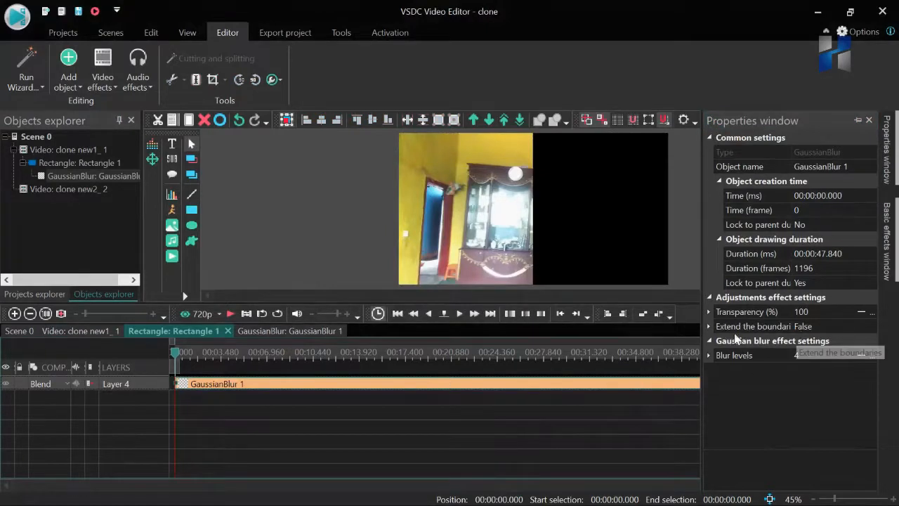
left_click(836, 329)
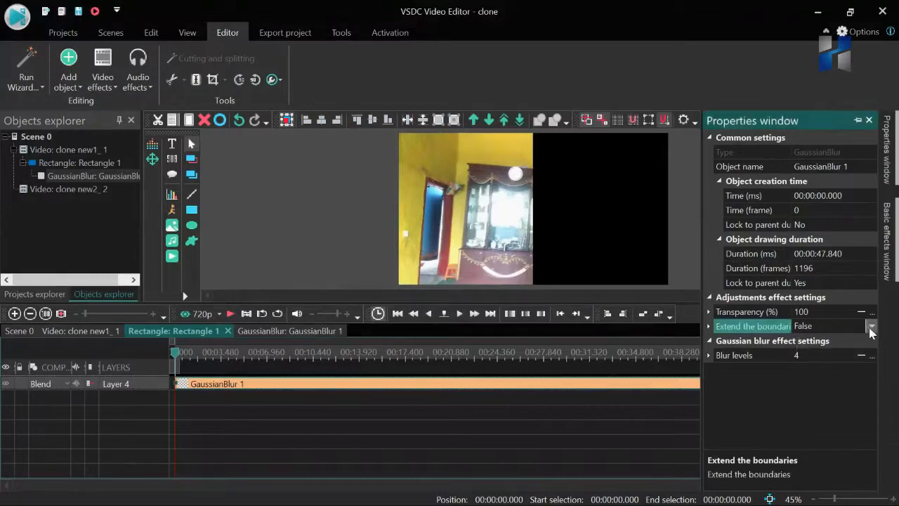
left_click(871, 328)
left_click(822, 344)
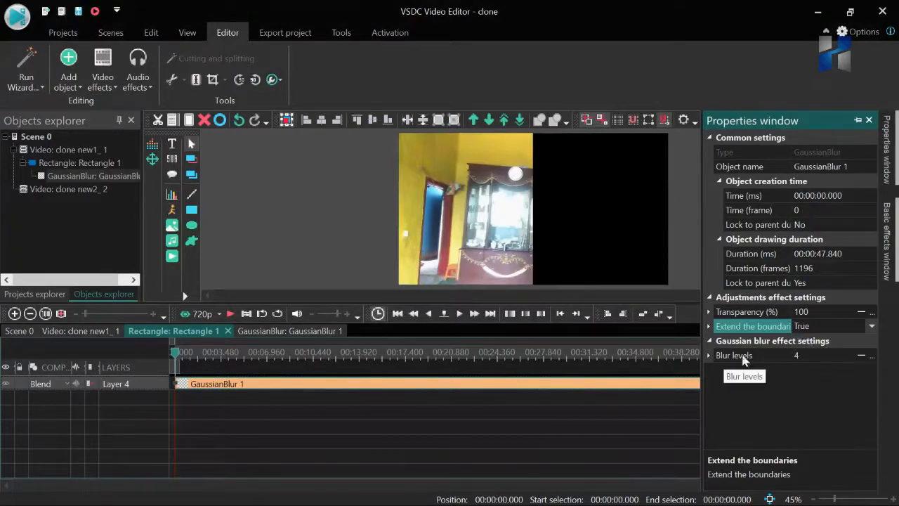
Switch the Gaussian blur levels to a linear change and raise them to 30; 30
left_click(814, 358)
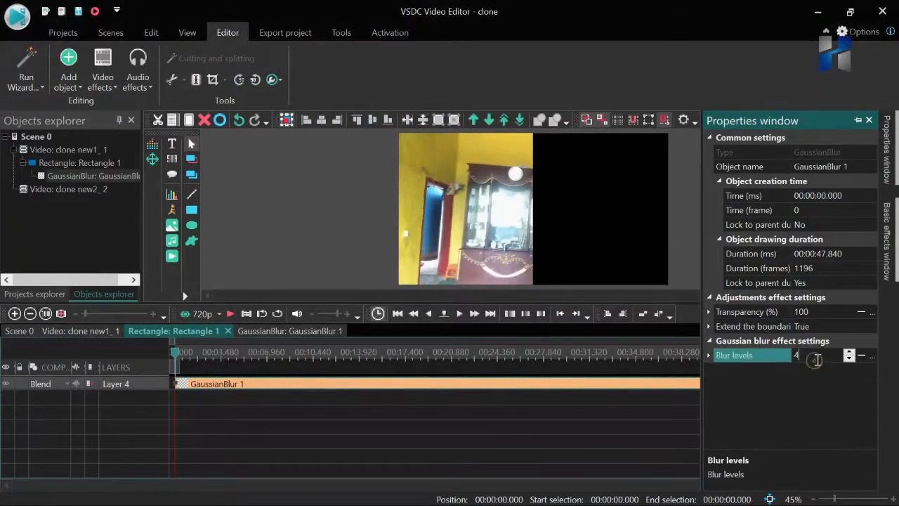
left_click(863, 356)
left_click(850, 352)
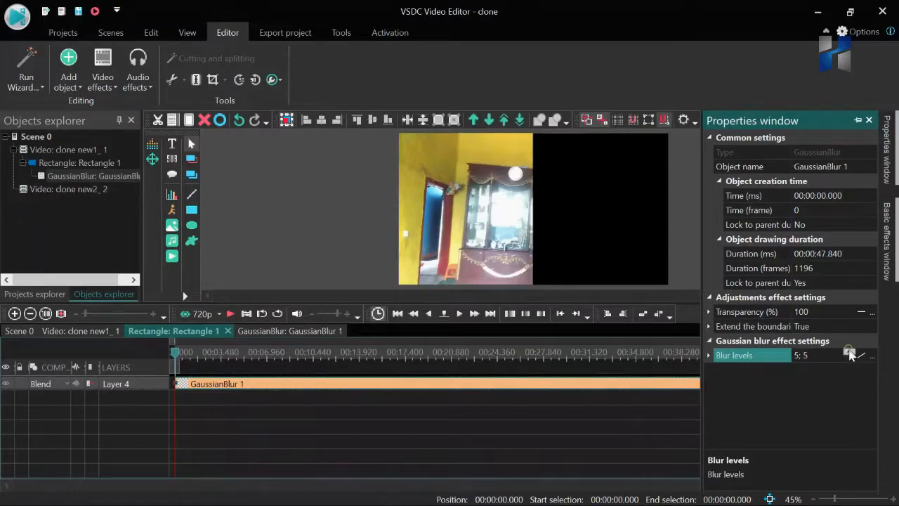
left_click(850, 354)
left_click(849, 355)
left_click(849, 355)
left_click(850, 355)
left_click(850, 355)
left_click(849, 354)
left_click(850, 355)
left_click(849, 355)
left_click(849, 355)
left_click(850, 355)
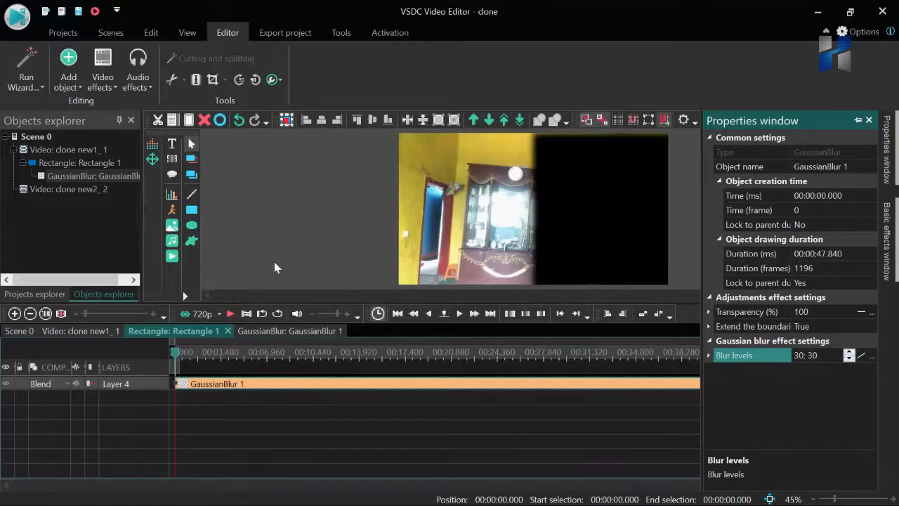
left_click(331, 273)
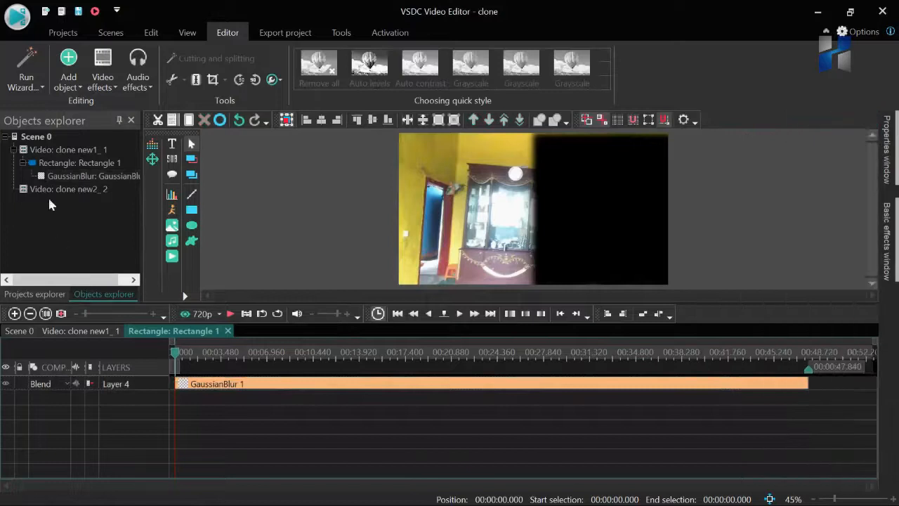
Set the composition mode of the rectangle's layer to Inverted mask
left_click(60, 165)
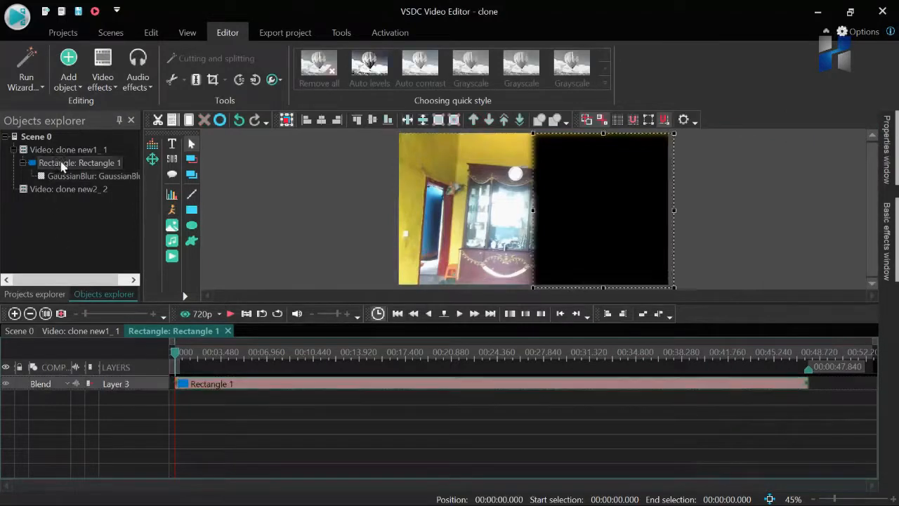
left_click(68, 384)
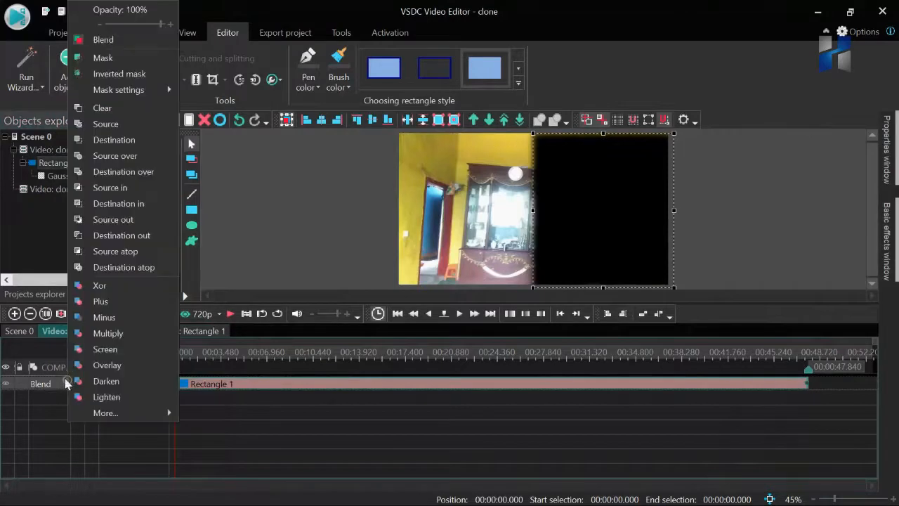
left_click(143, 76)
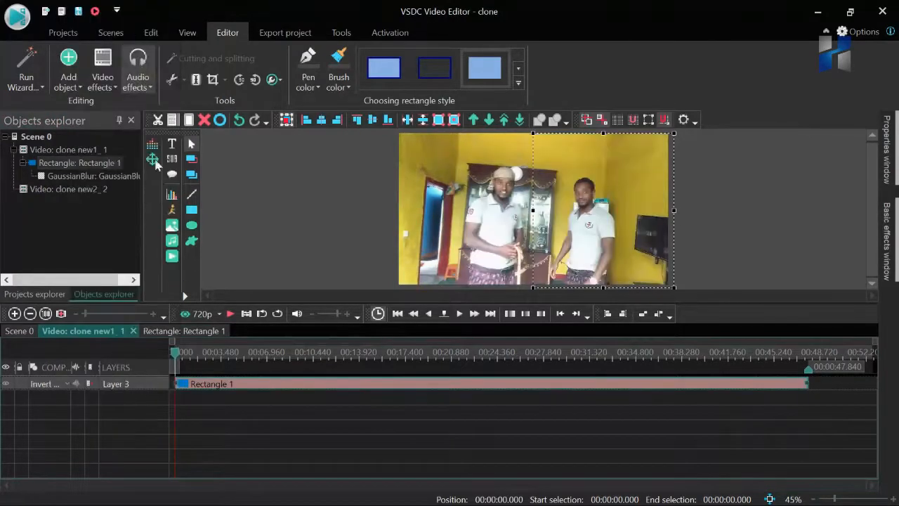
Return to the main scene and play back the combined clips to preview the clone effect
left_click(758, 210)
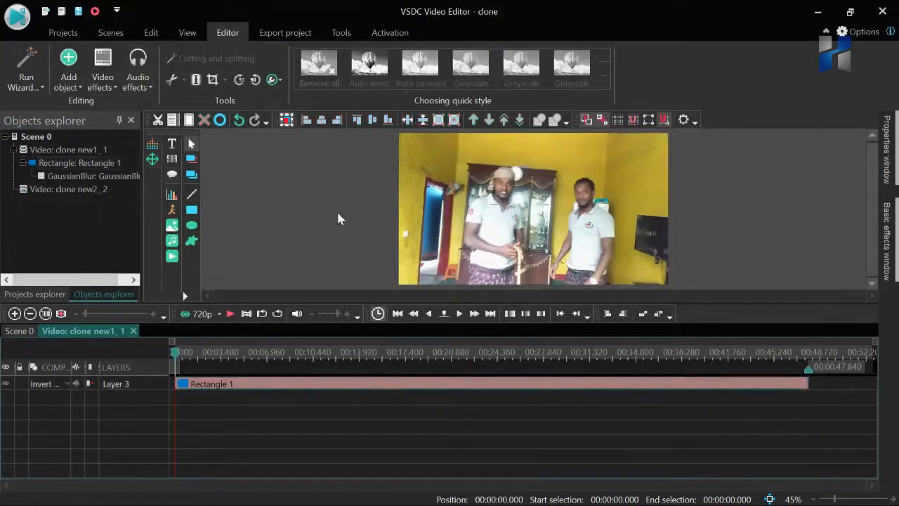
left_click(85, 151)
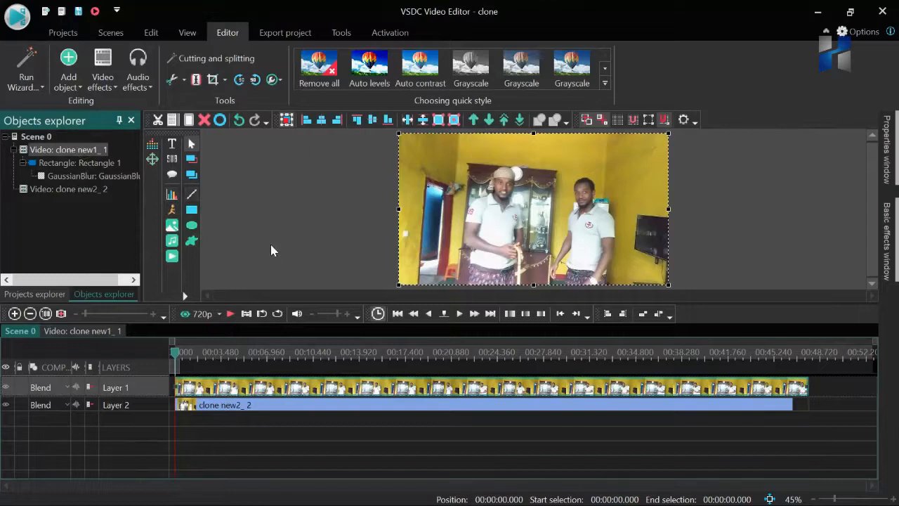
key("space")
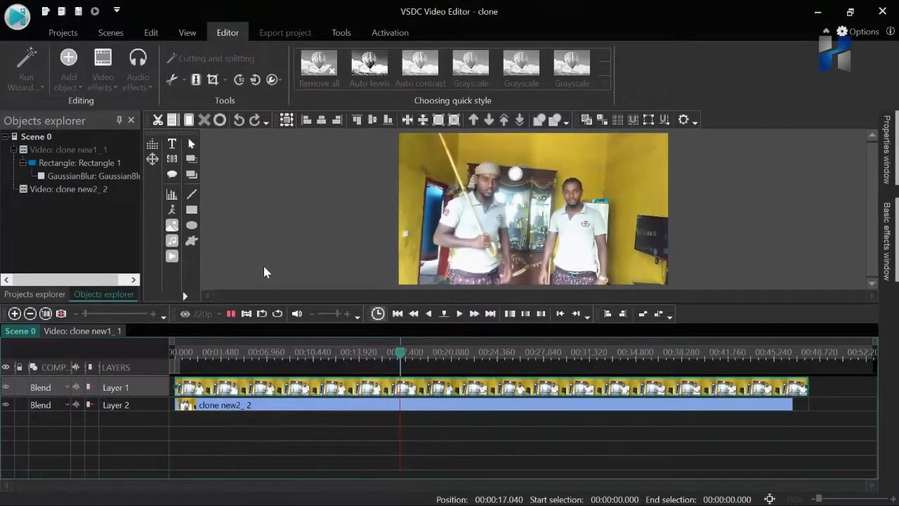
left_click(643, 219)
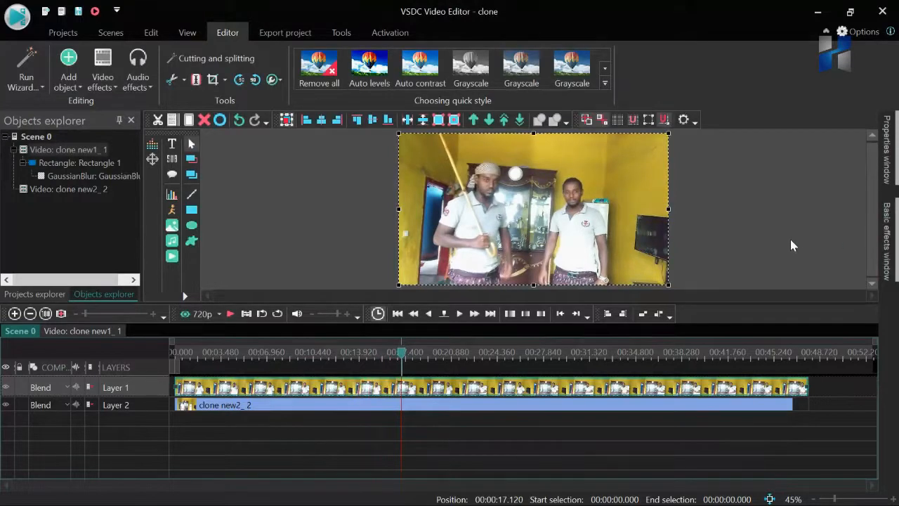
Export the project as a 720p High Quality web video for YouTube and decline uploading it
left_click(284, 32)
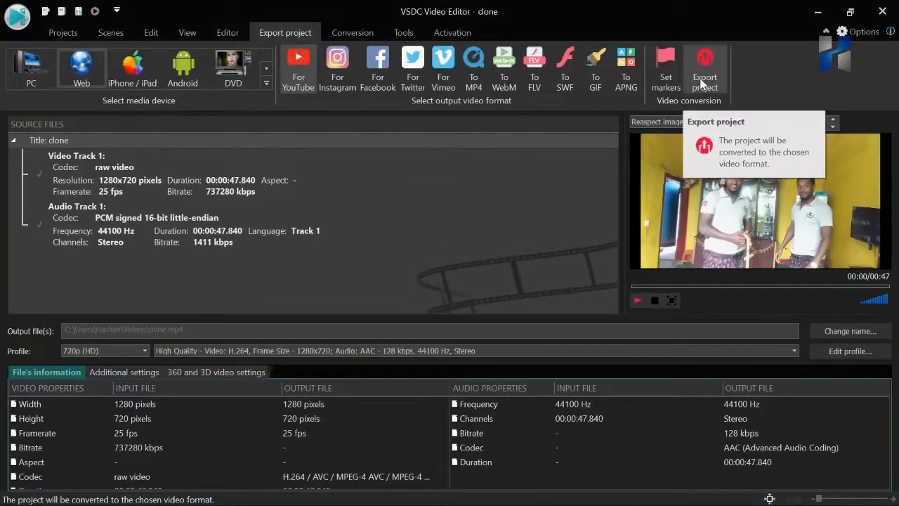
left_click(701, 83)
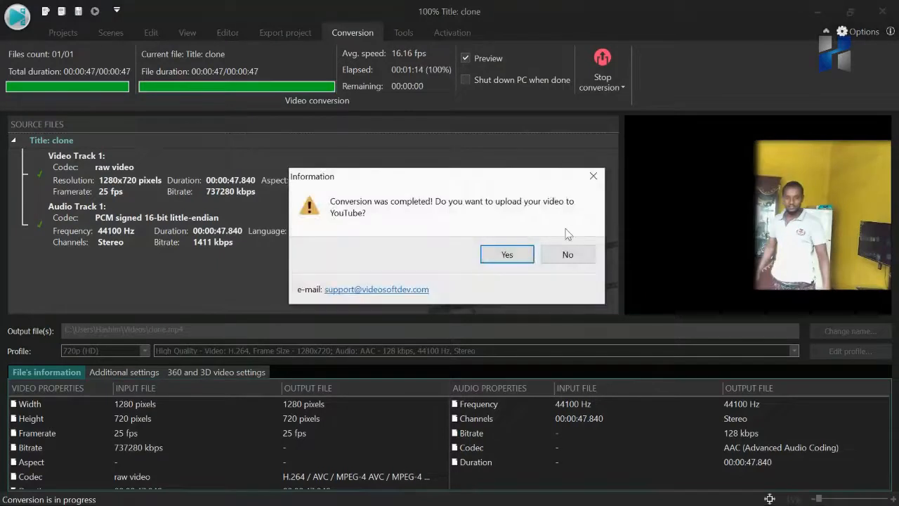
left_click(568, 254)
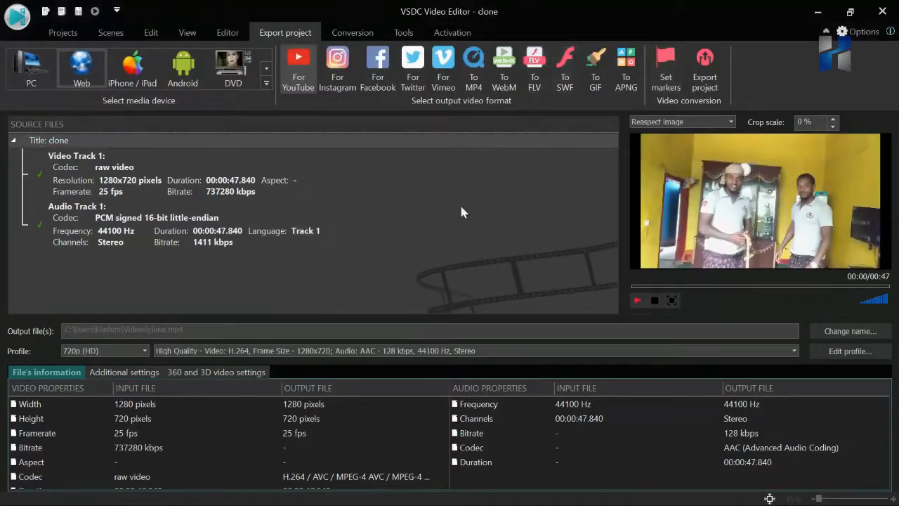
Switch to the Videos folder in File Explorer and open the exported clone video for playback
left_click(818, 11)
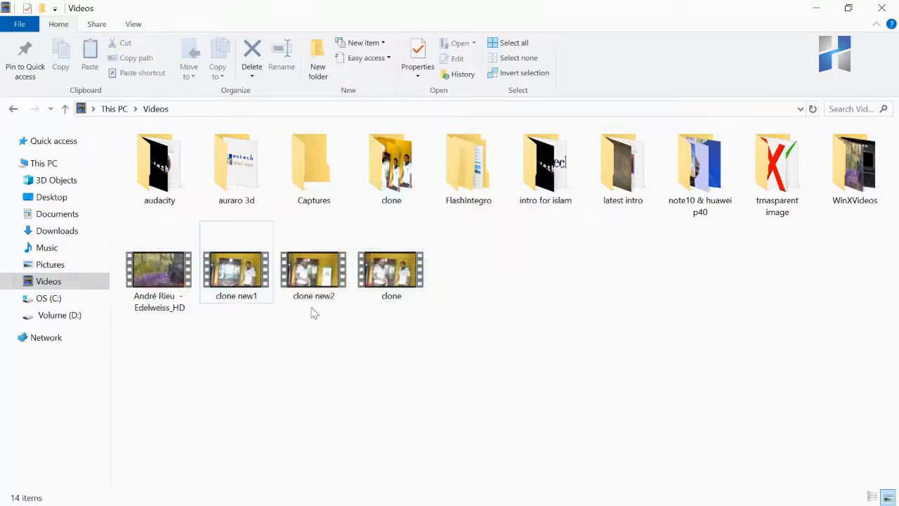
left_click(404, 282)
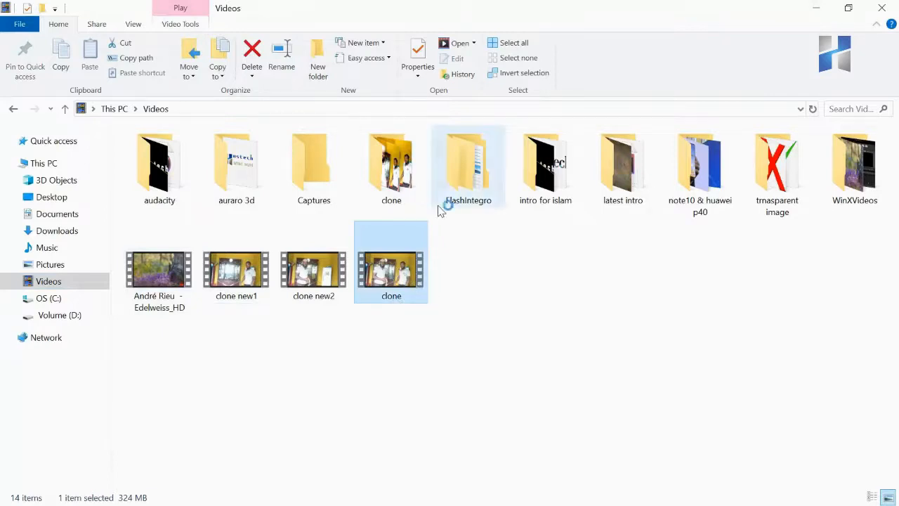
double_click(417, 250)
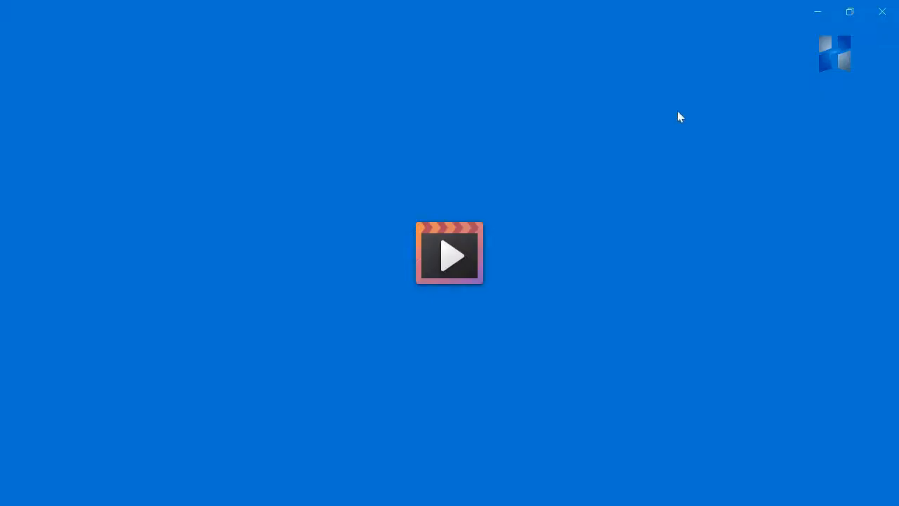